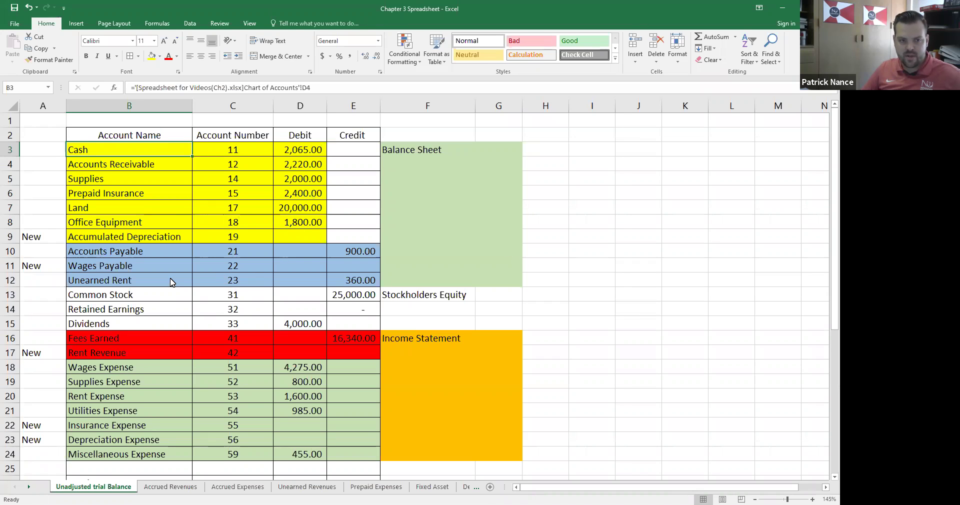
# - Examine the accounts marked New in the unadjusted trial balance, from Accumulated Depreciation down to Depreciation Expense
pyautogui.moveTo(49, 240); pyautogui.dragTo(300, 235)
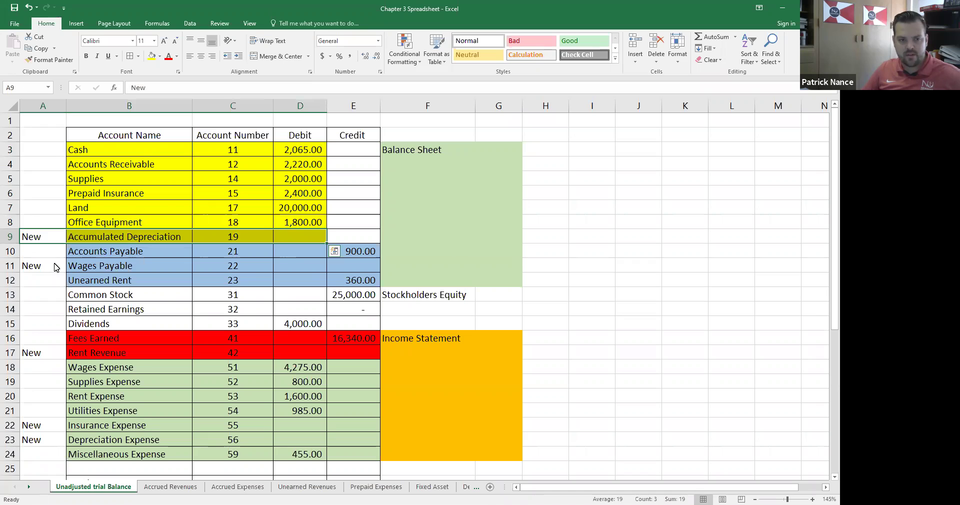
pyautogui.click(50, 268)
pyautogui.moveTo(91, 269); pyautogui.dragTo(329, 262)
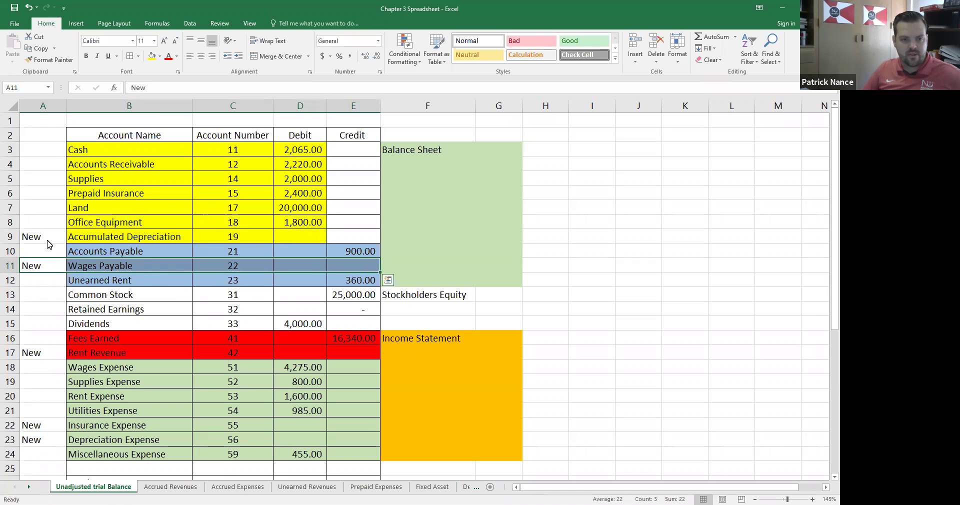
pyautogui.moveTo(47, 242); pyautogui.dragTo(236, 237)
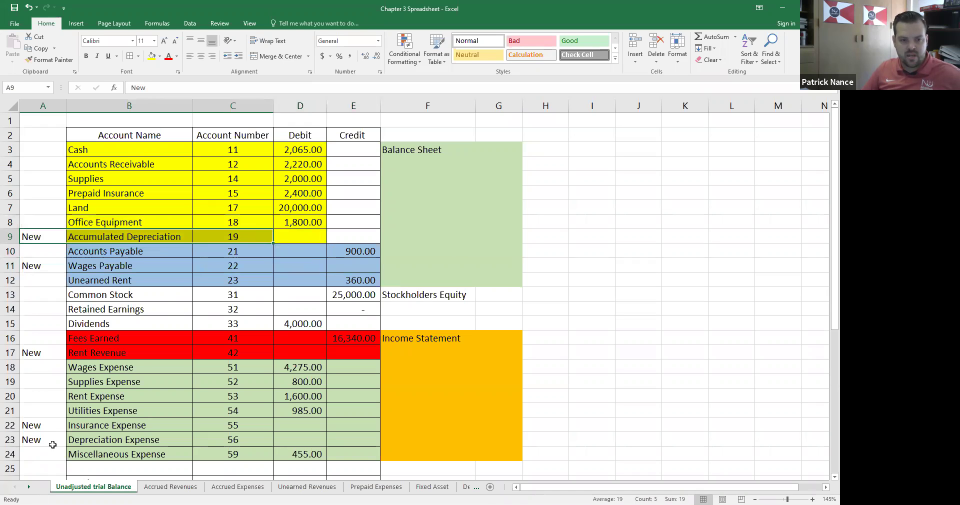
pyautogui.moveTo(49, 440); pyautogui.dragTo(266, 436)
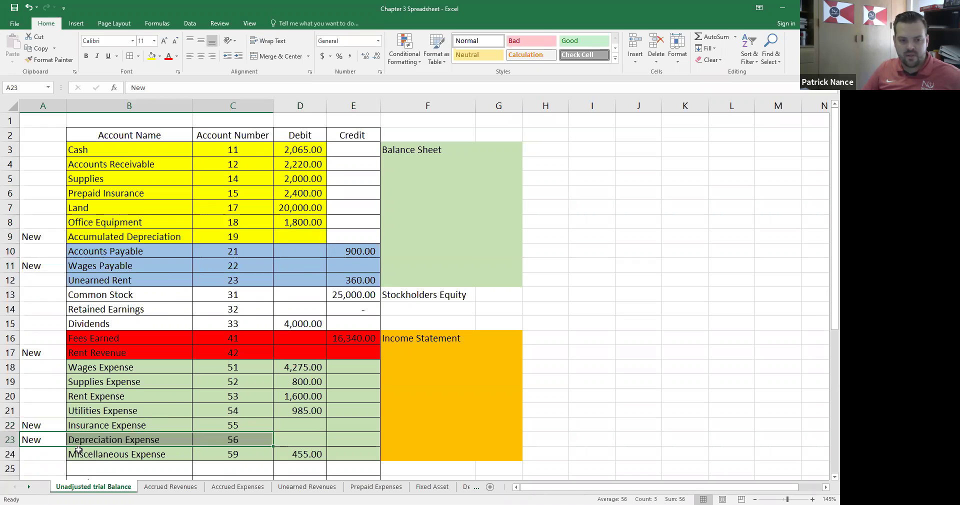
pyautogui.moveTo(45, 265); pyautogui.dragTo(221, 267)
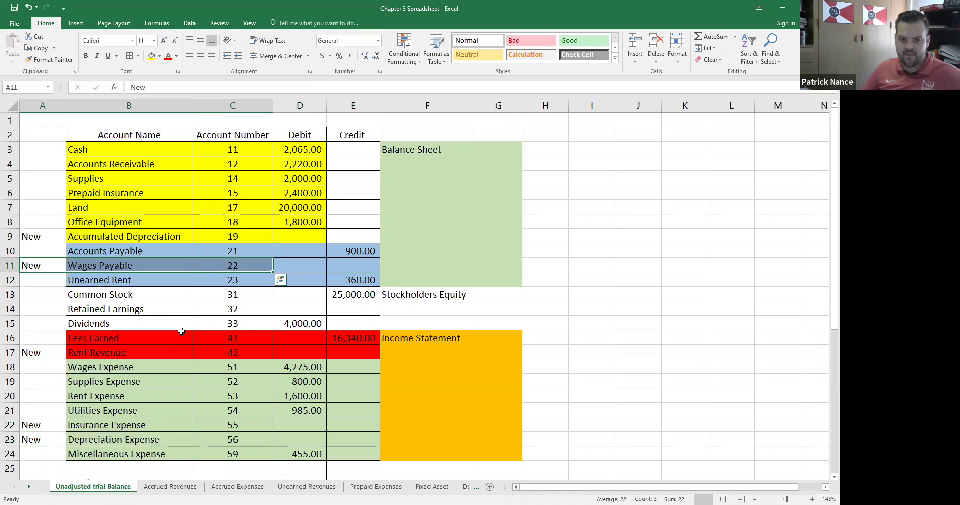
pyautogui.moveTo(38, 353); pyautogui.dragTo(228, 355)
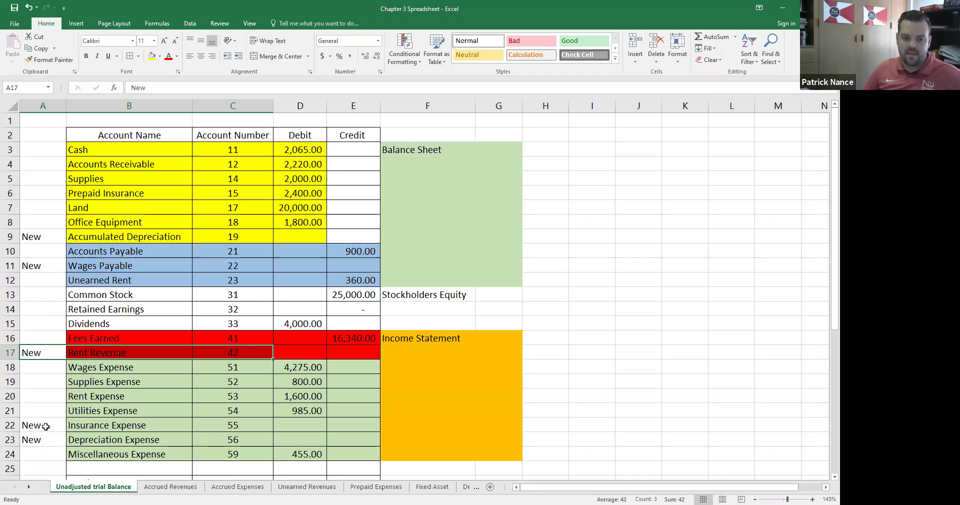
pyautogui.moveTo(48, 428); pyautogui.dragTo(275, 434)
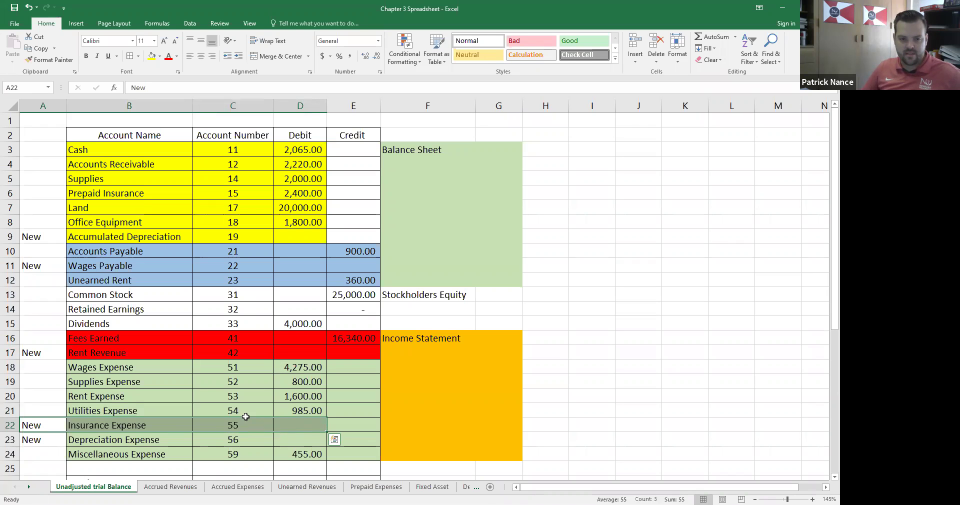
# - Review the Accrual Basis of Accounting definition in the notes below the trial balance
pyautogui.scroll(-1, 240, 365)
pyautogui.scroll(-5, 239, 377)
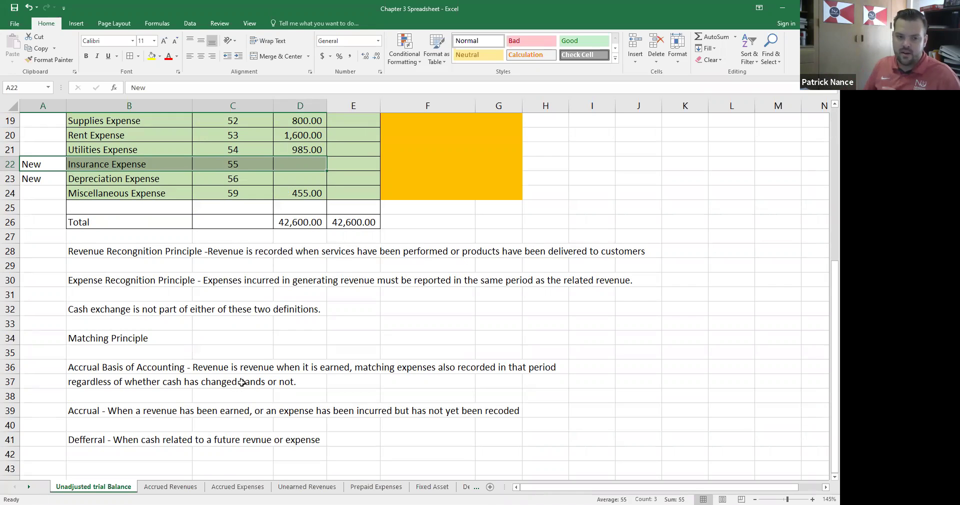
pyautogui.click(106, 367)
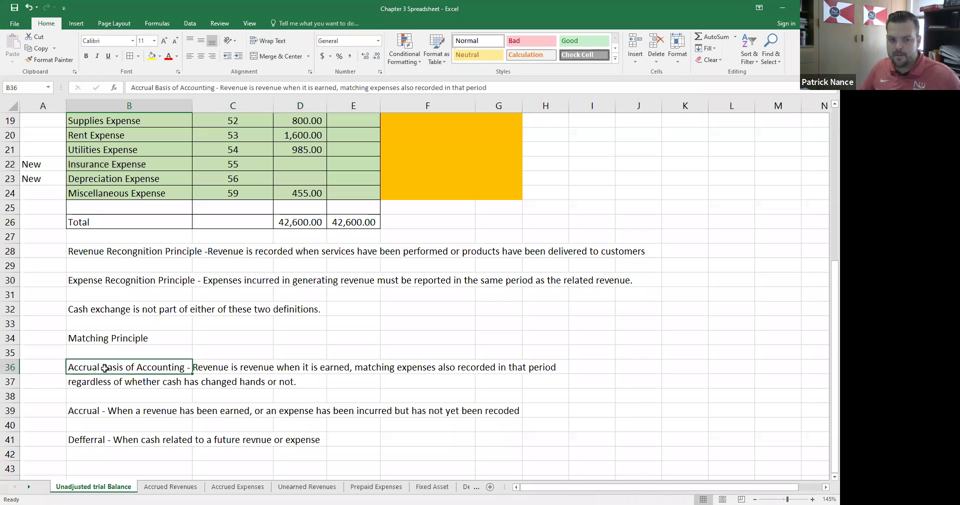
pyautogui.moveTo(213, 367); pyautogui.dragTo(550, 382)
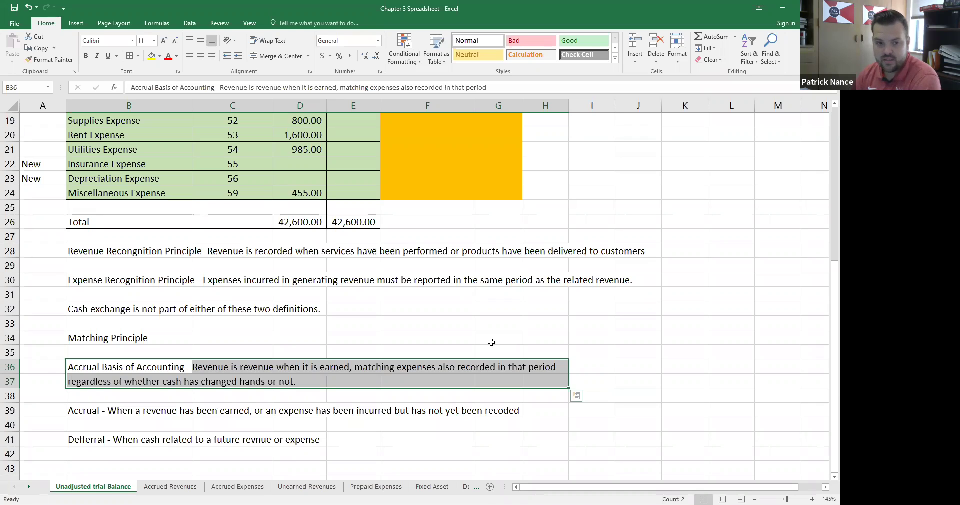
pyautogui.click(128, 382)
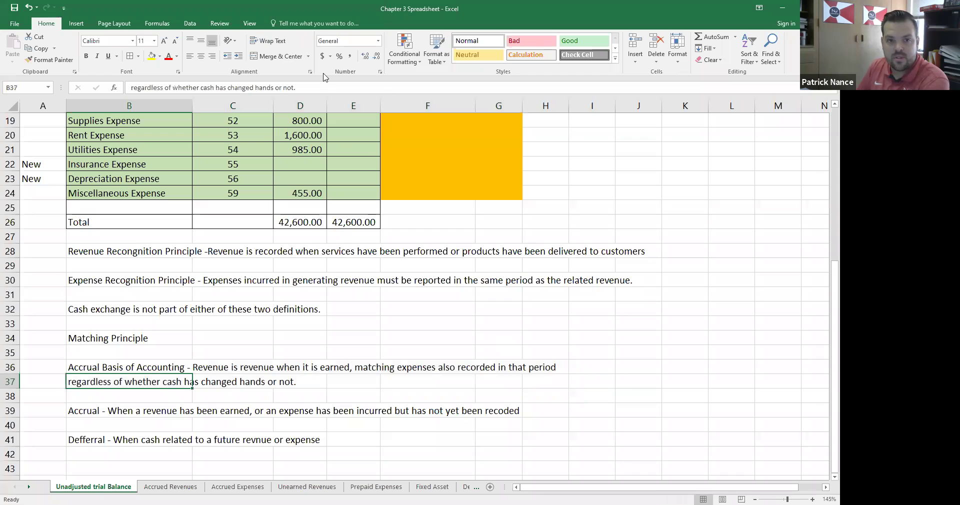
pyautogui.moveTo(310, 87); pyautogui.dragTo(276, 89)
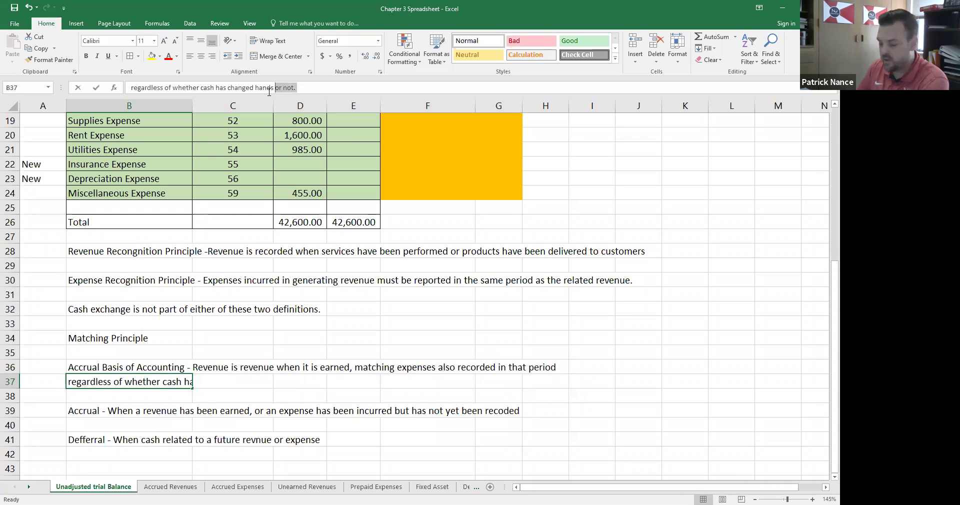
pyautogui.click(273, 88)
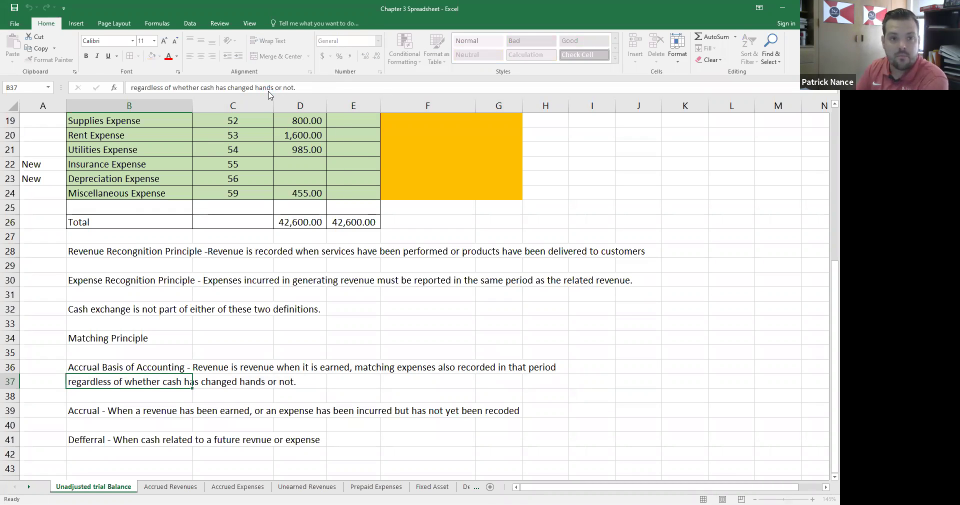
pyautogui.click(298, 237)
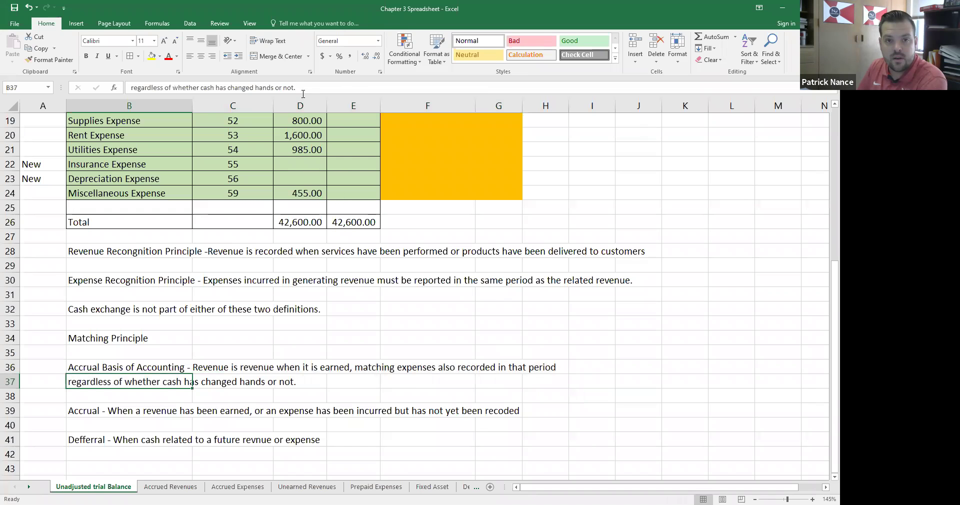
pyautogui.click(221, 364)
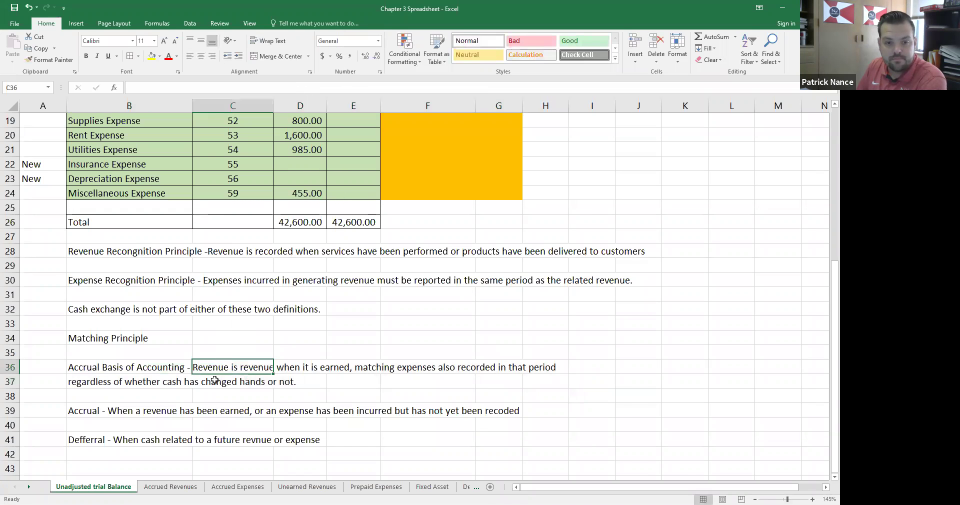
# - Remove "or not" from cell B37 so the line reads "regardless of whether cash has changed hands."
pyautogui.click(168, 378)
pyautogui.moveTo(308, 85); pyautogui.dragTo(273, 89)
pyautogui.press('BackSpace')
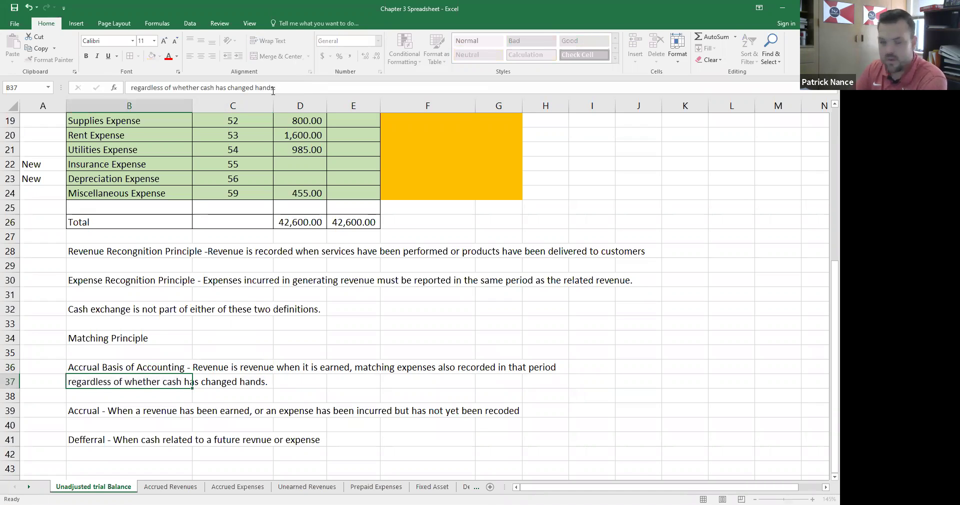
pyautogui.press('Return')
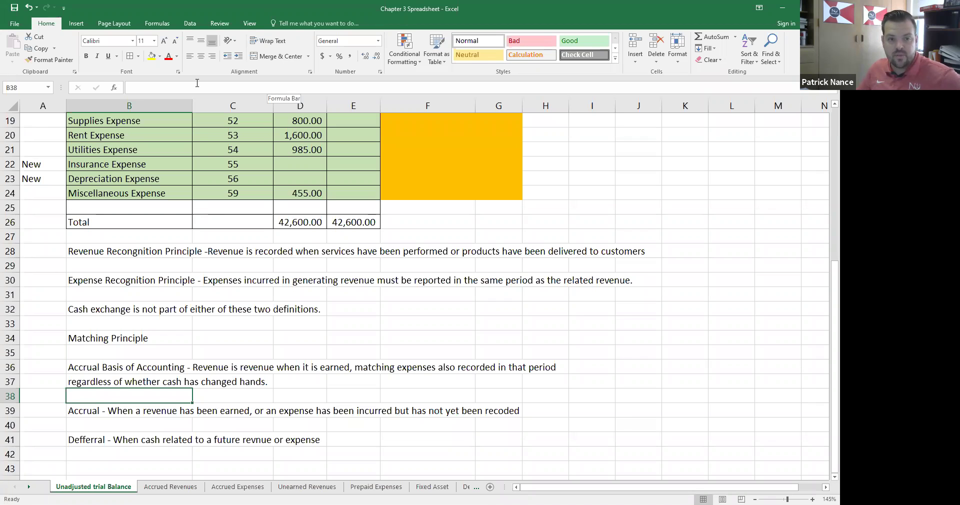
# - Review the Revenue Recognition and Matching Principle notes alongside the Fees Earned row of the trial balance
pyautogui.click(115, 254)
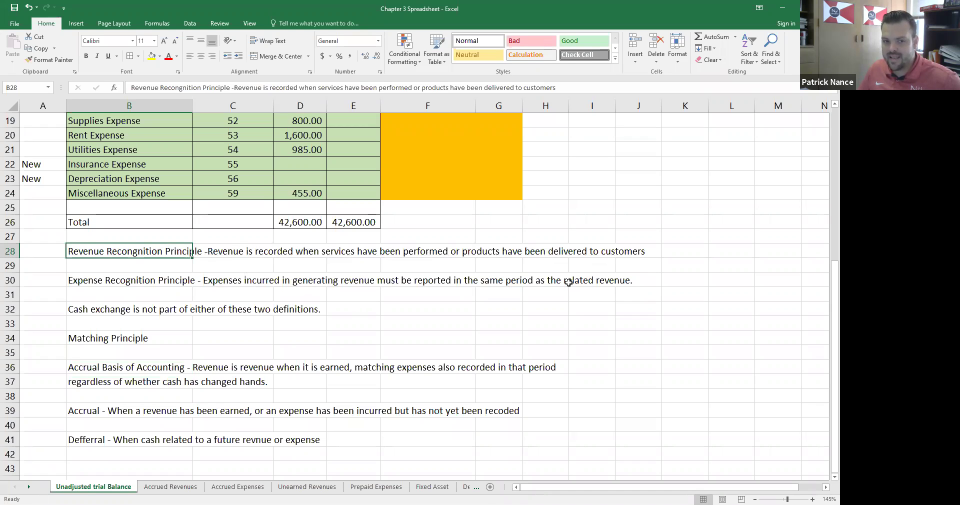
pyautogui.click(129, 336)
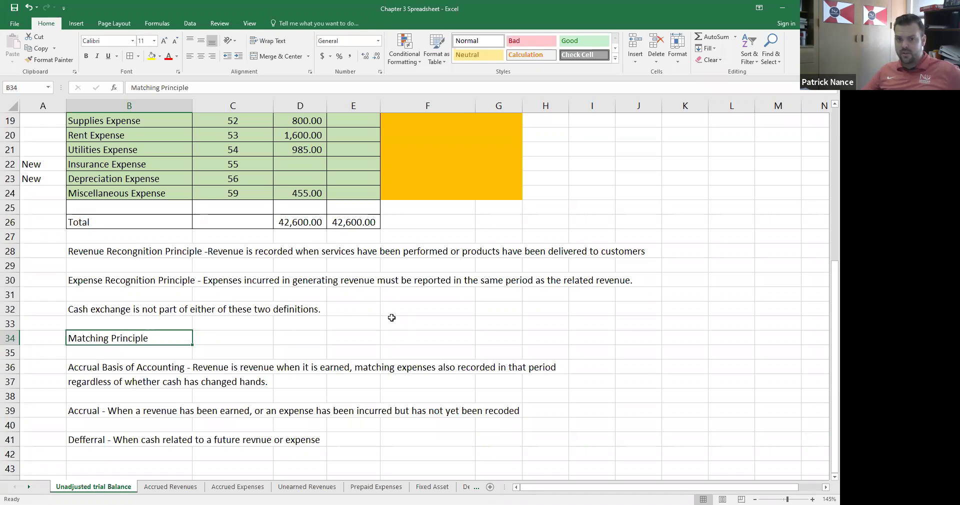
pyautogui.scroll(3, 391, 317)
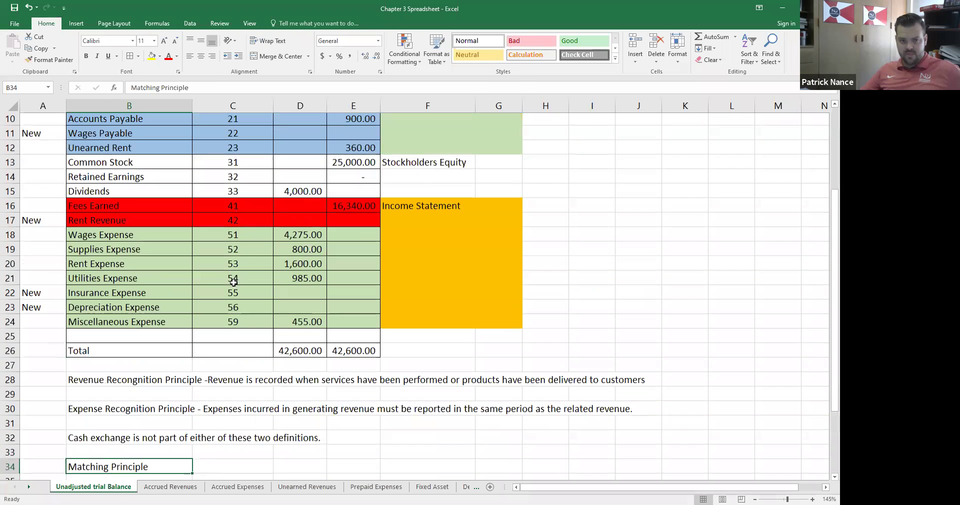
pyautogui.moveTo(116, 207); pyautogui.dragTo(365, 211)
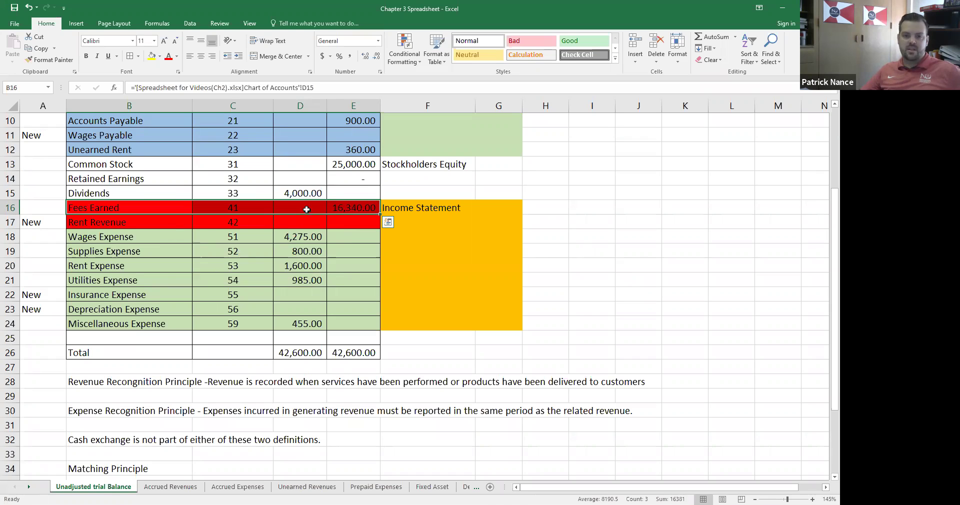
pyautogui.click(336, 213)
pyautogui.scroll(-1, 165, 350)
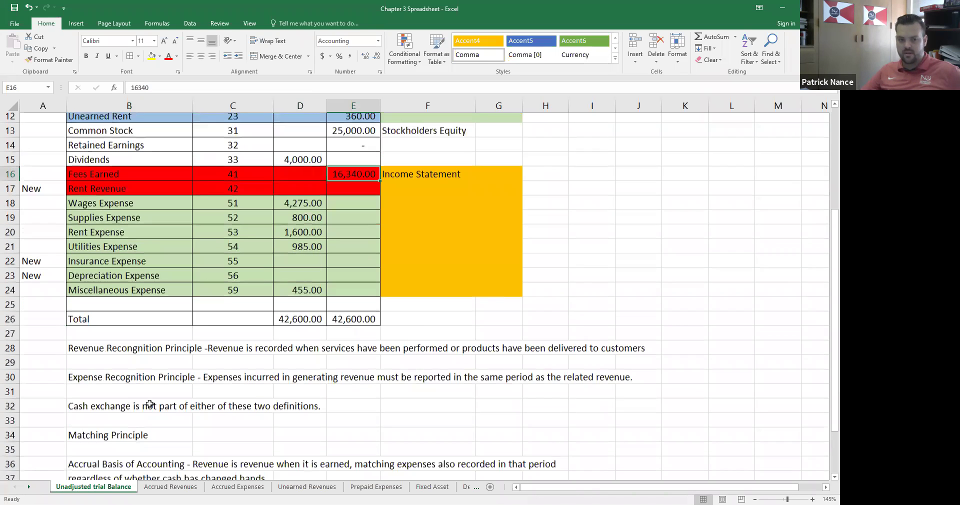
# - Review the cash exchange note in row 32 and the Accrual definition in row 39
pyautogui.click(94, 396)
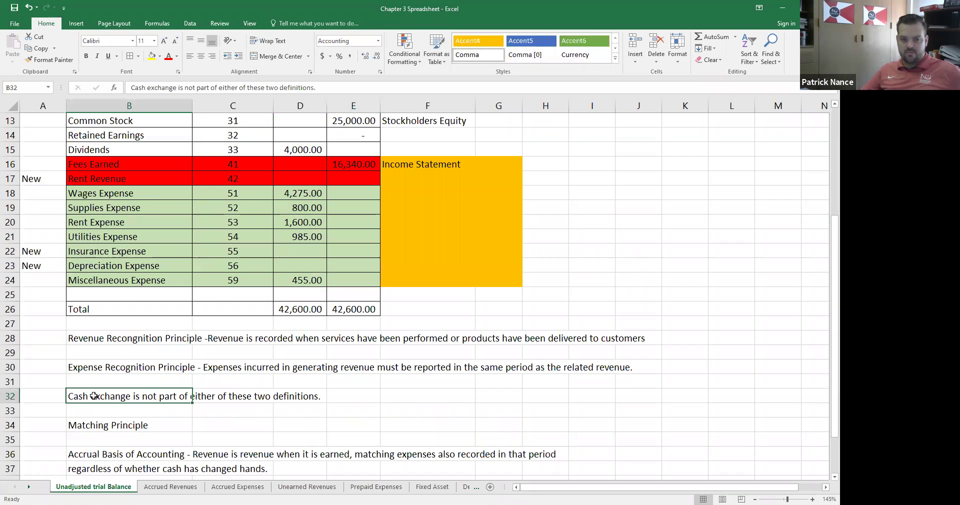
pyautogui.moveTo(94, 396); pyautogui.dragTo(300, 398)
pyautogui.scroll(-1, 216, 401)
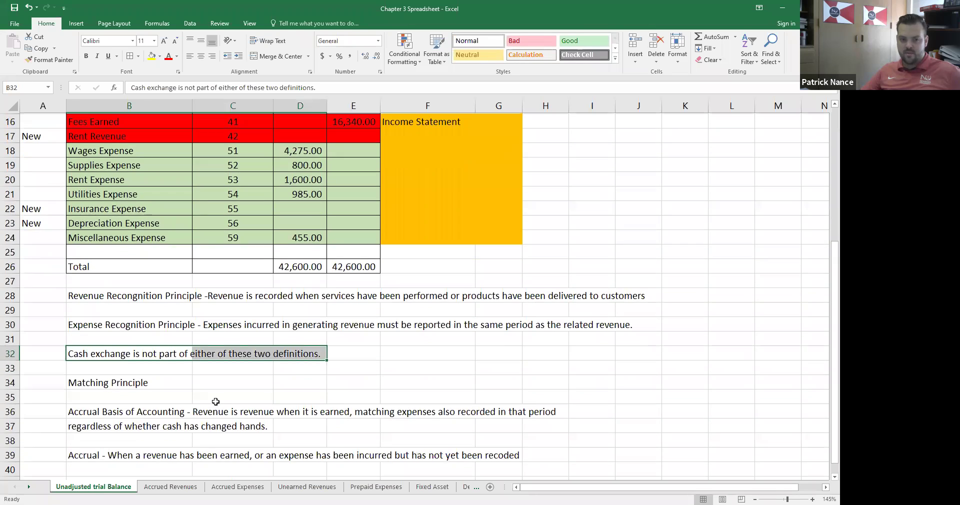
pyautogui.scroll(-2, 215, 401)
pyautogui.click(150, 356)
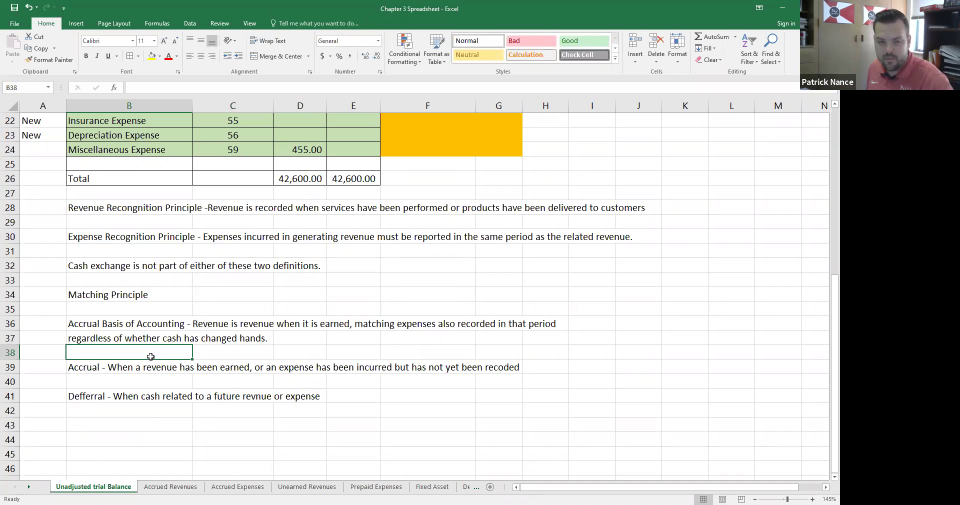
pyautogui.click(82, 372)
pyautogui.click(87, 384)
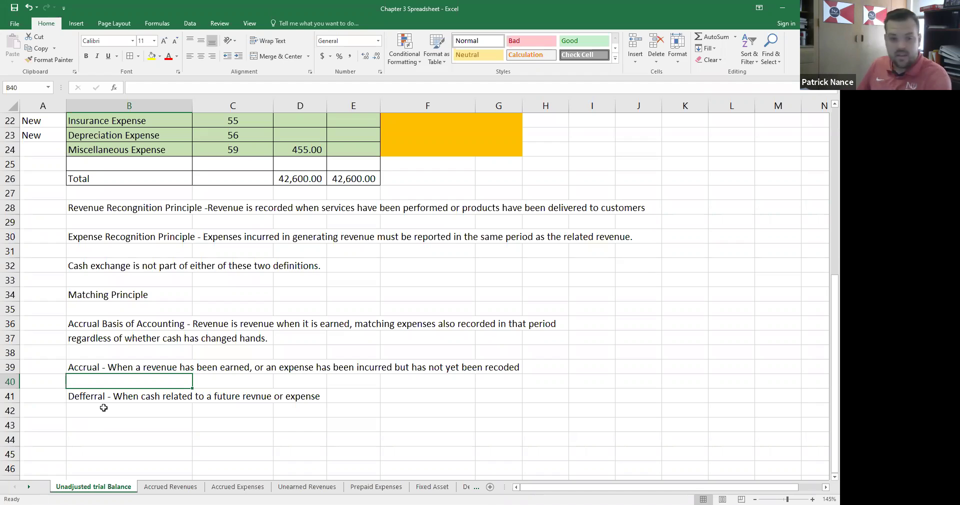
# - Correct the misspelled word "revnue" to "revenue" in the deferral definition in cell B41
pyautogui.click(107, 396)
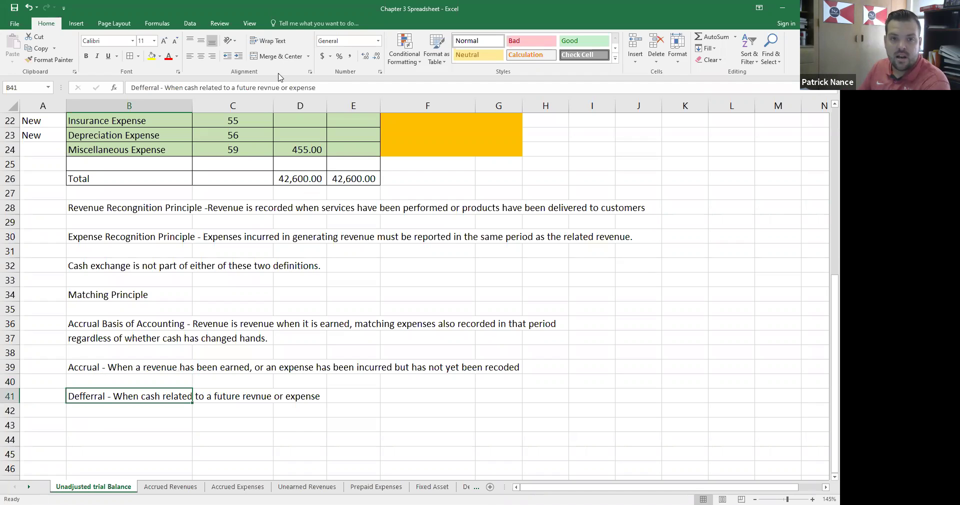
pyautogui.click(273, 88)
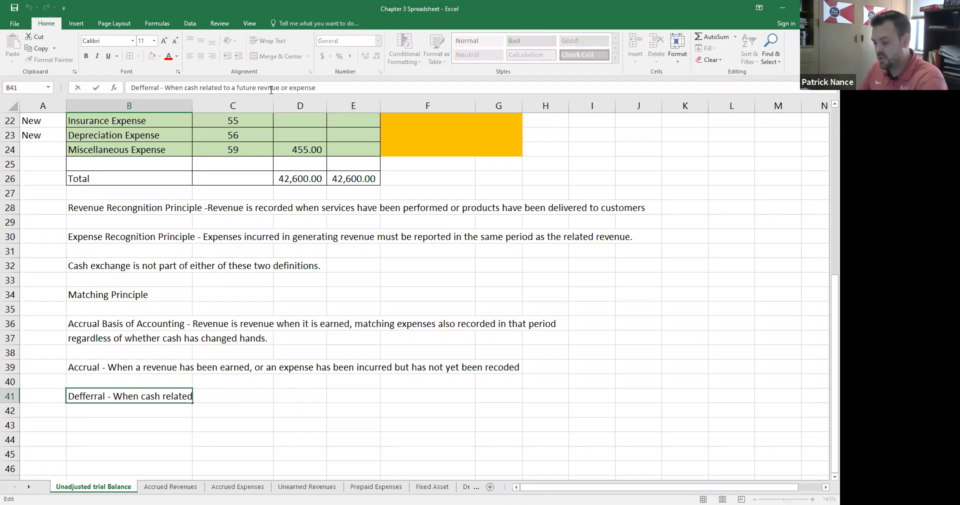
pyautogui.write('e')
pyautogui.press('Return')
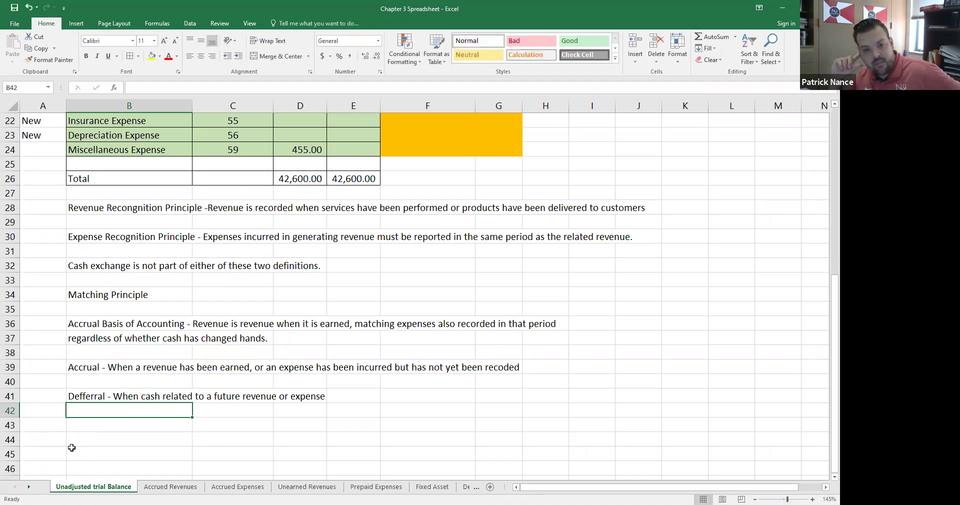
# - Complete the deferral definition in B41 by appending "has been initially recdorded as a liability or an asset."
pyautogui.click(111, 390)
pyautogui.click(335, 91)
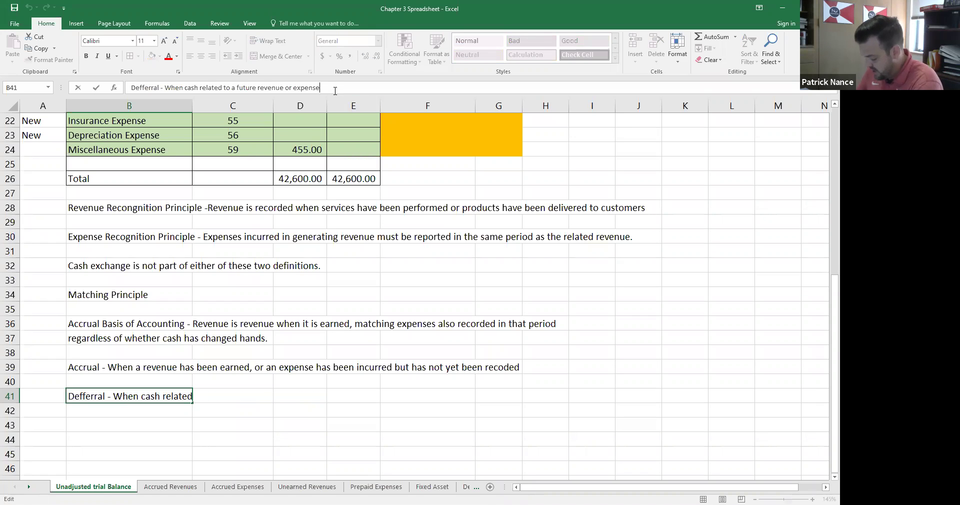
pyautogui.write('has been')
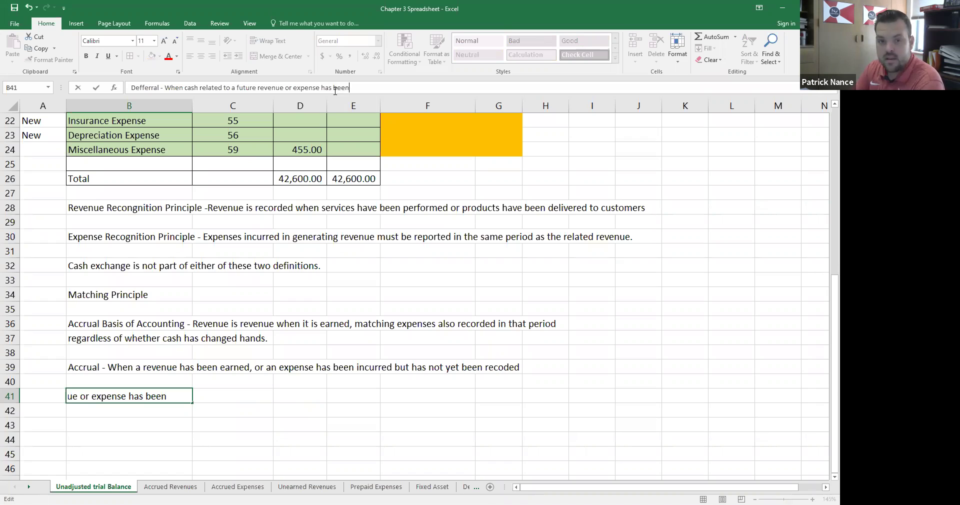
pyautogui.write(' initially recdo')
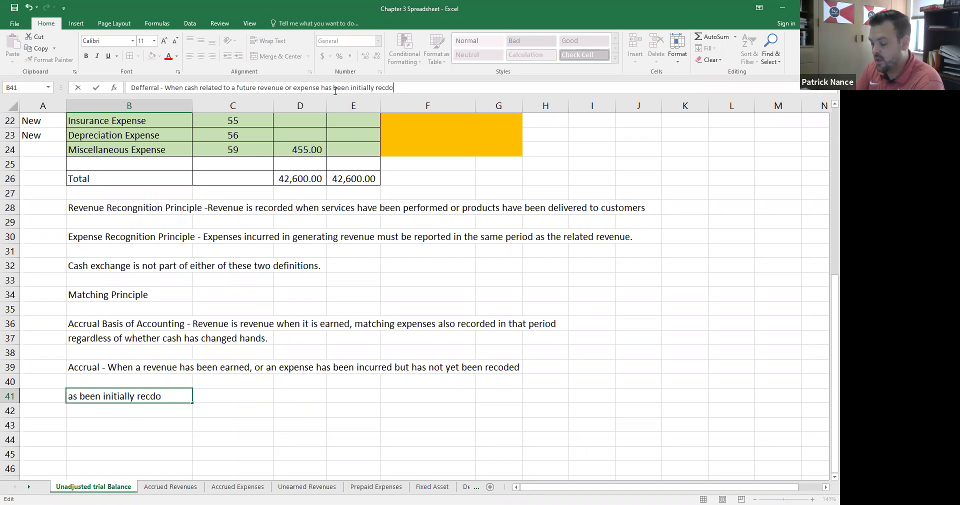
pyautogui.write('rd')
pyautogui.write('ed ')
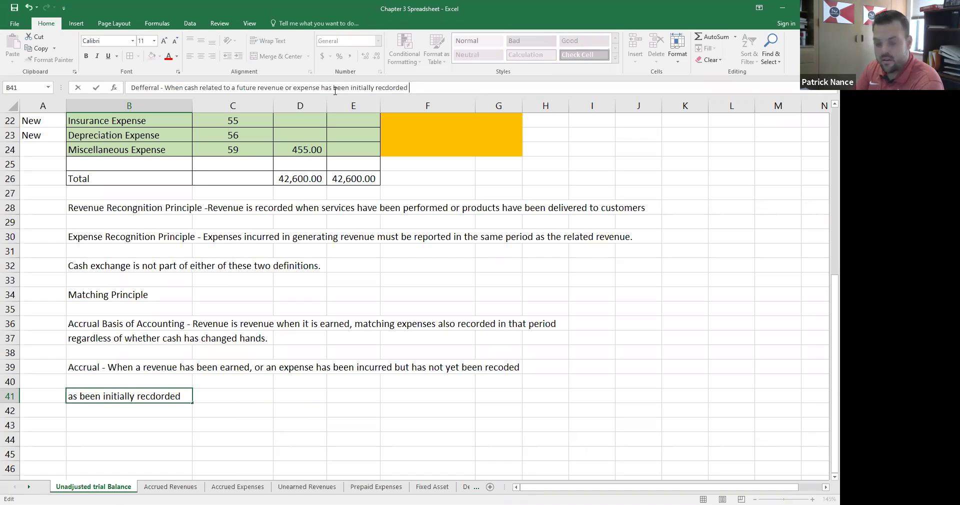
pyautogui.write('as a liabili')
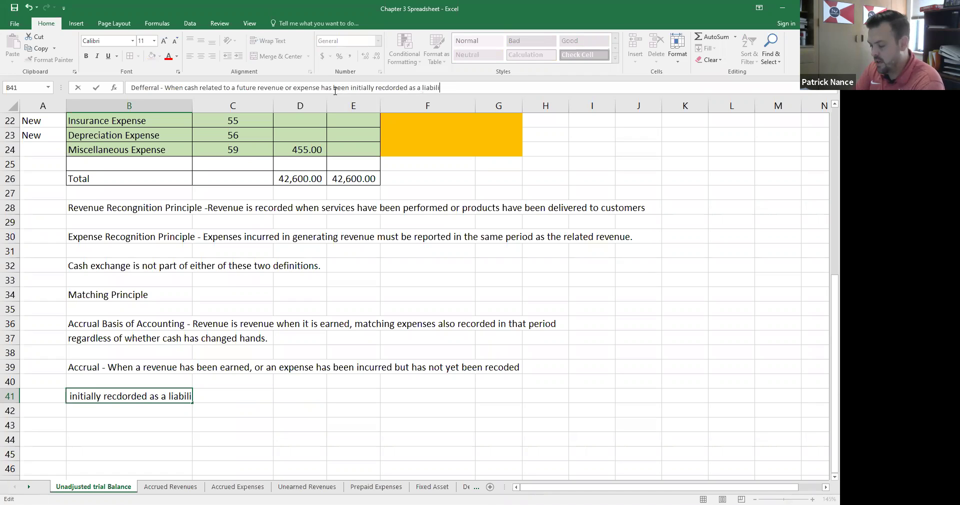
pyautogui.write('ty or an asset.')
pyautogui.press('Return')
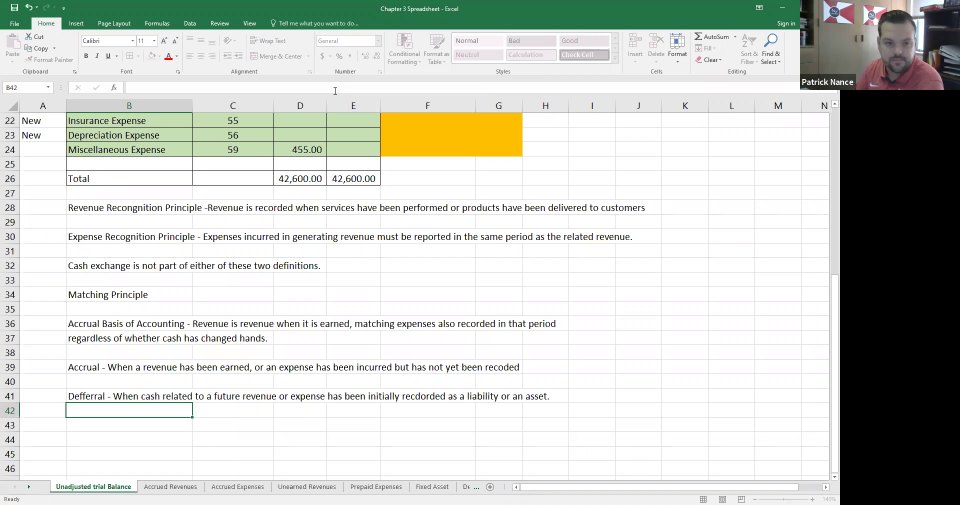